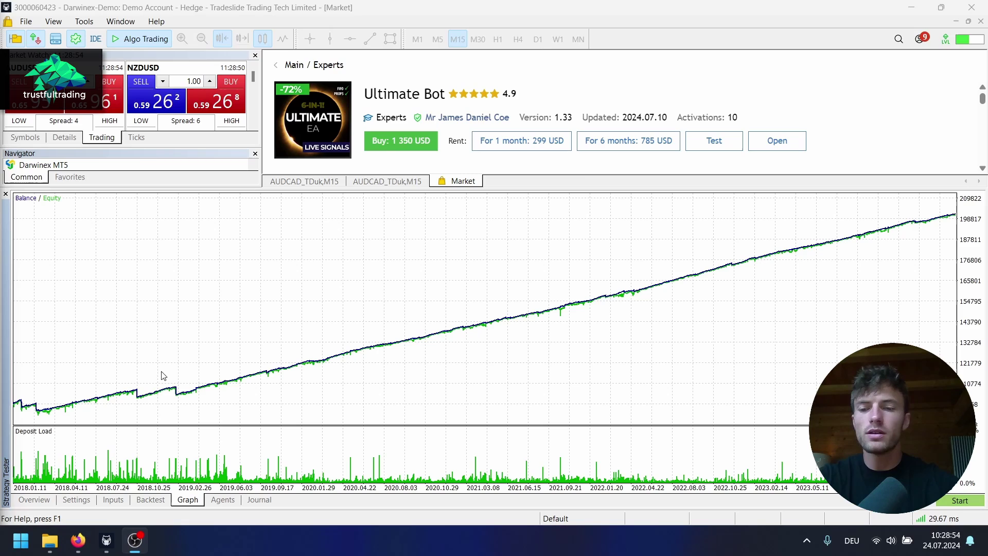
# Open the Ultimate Bot product page from the Firefox robots market, then return to MetaTrader 5
pyautogui.click(80, 541)
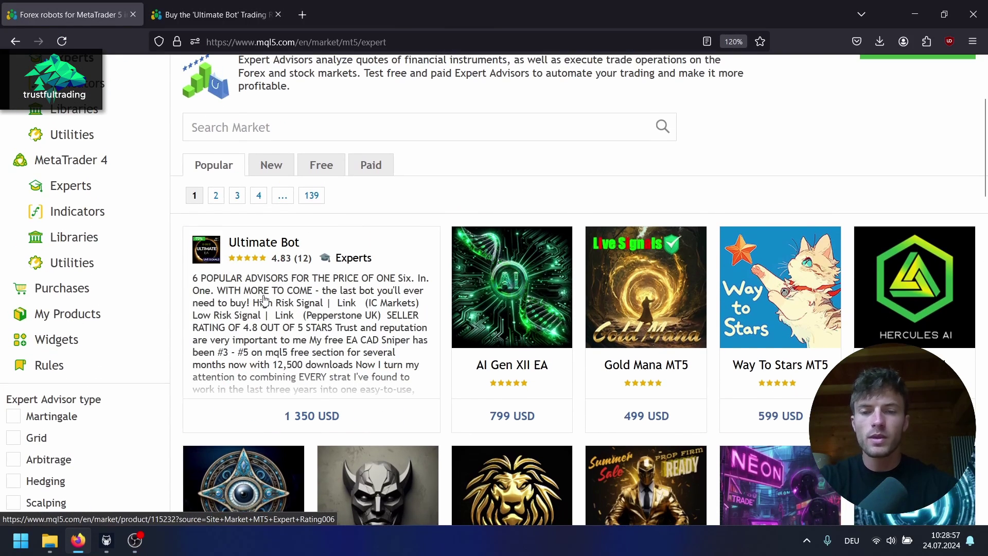
pyautogui.click(263, 300)
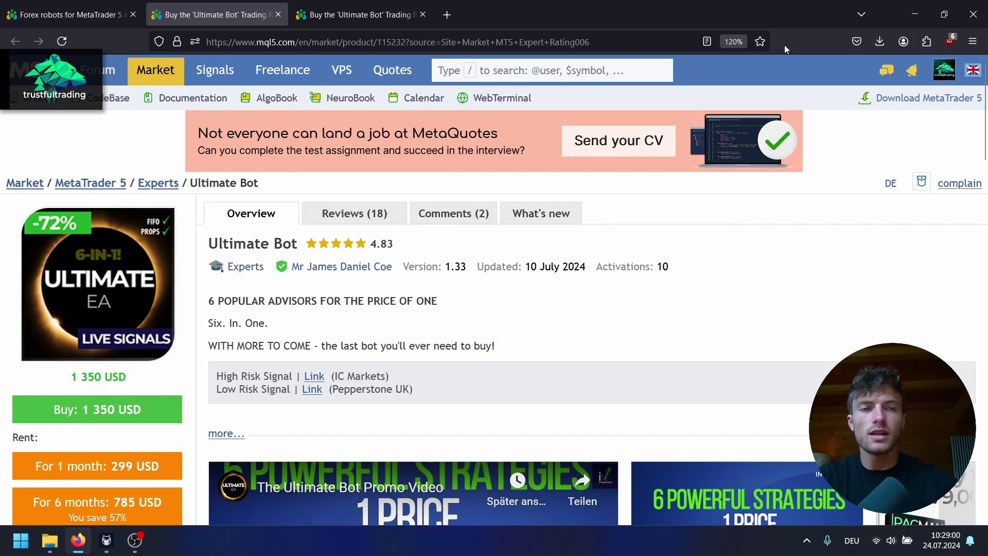
pyautogui.hotkey('alt', 'Tab')
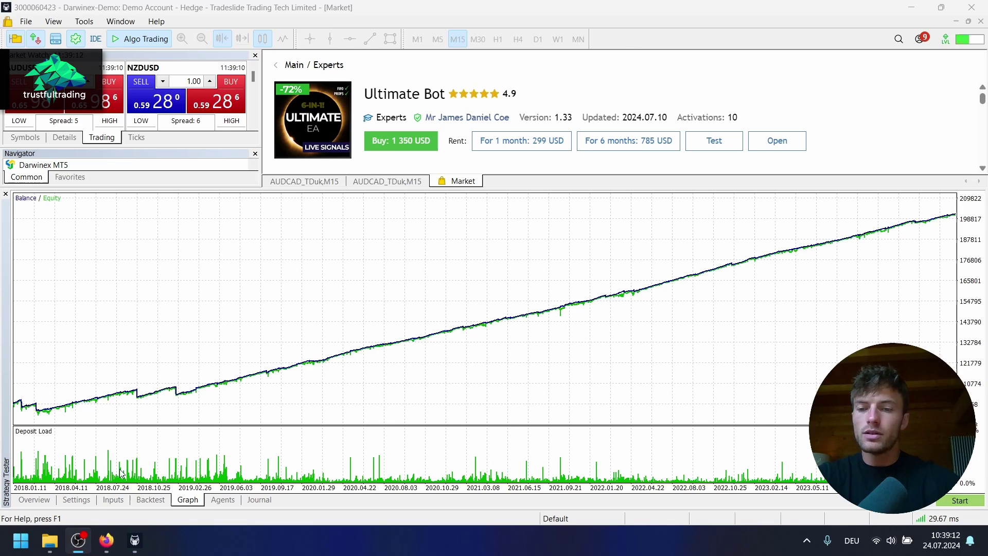
# Bring back the MQL5 trading robots listing in Firefox and zoom it out to 90%
pyautogui.click(106, 540)
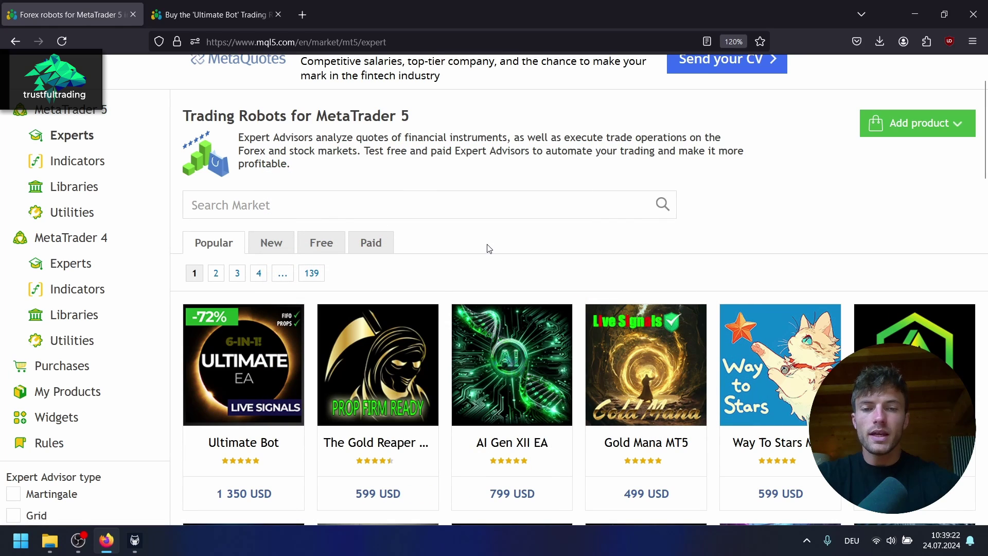
pyautogui.hotkey('ctrl', '-')
pyautogui.hotkey('ctrl', '-')
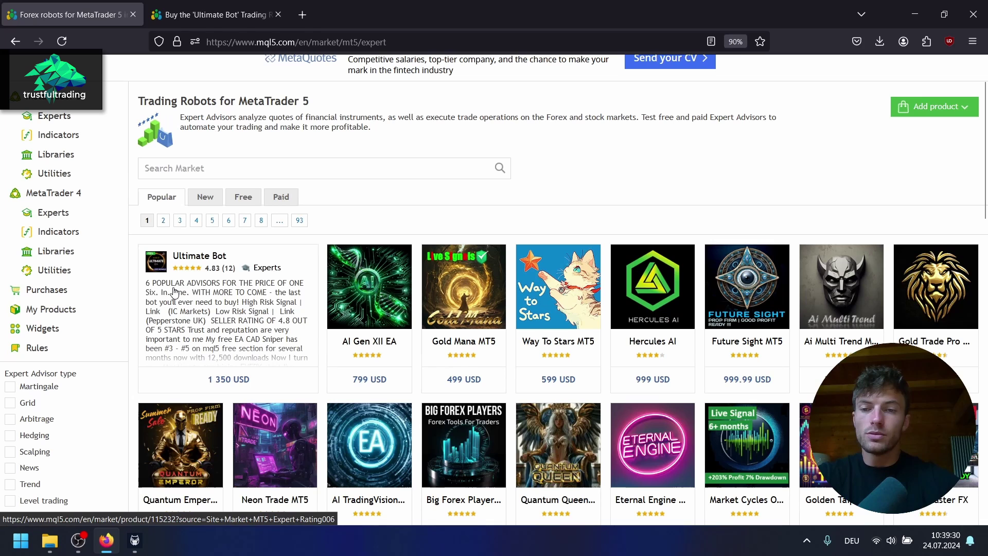
# Switch to the Ultimate Bot product tab and scroll its overview toward the signal links
pyautogui.click(176, 293)
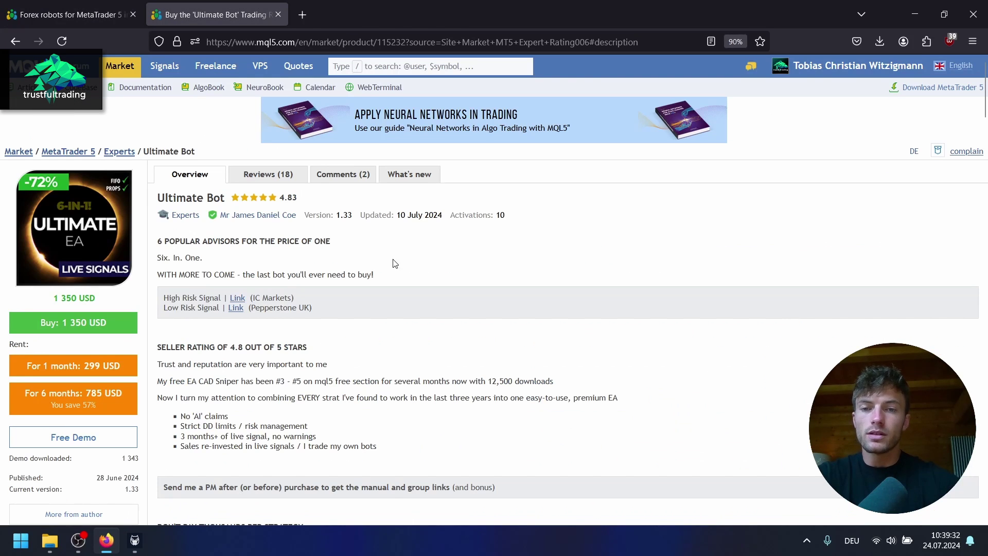
pyautogui.scroll(4, 402, 255)
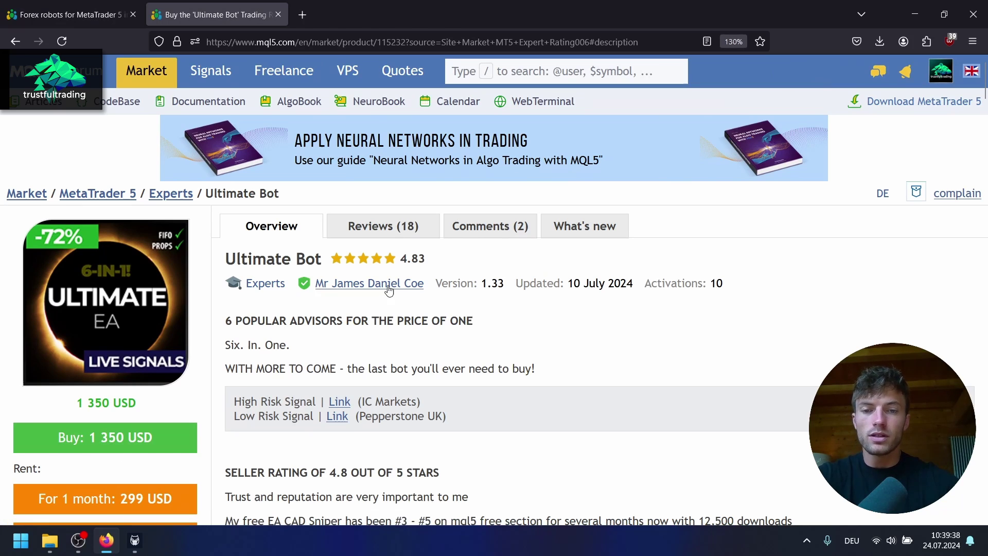
pyautogui.moveTo(364, 260)
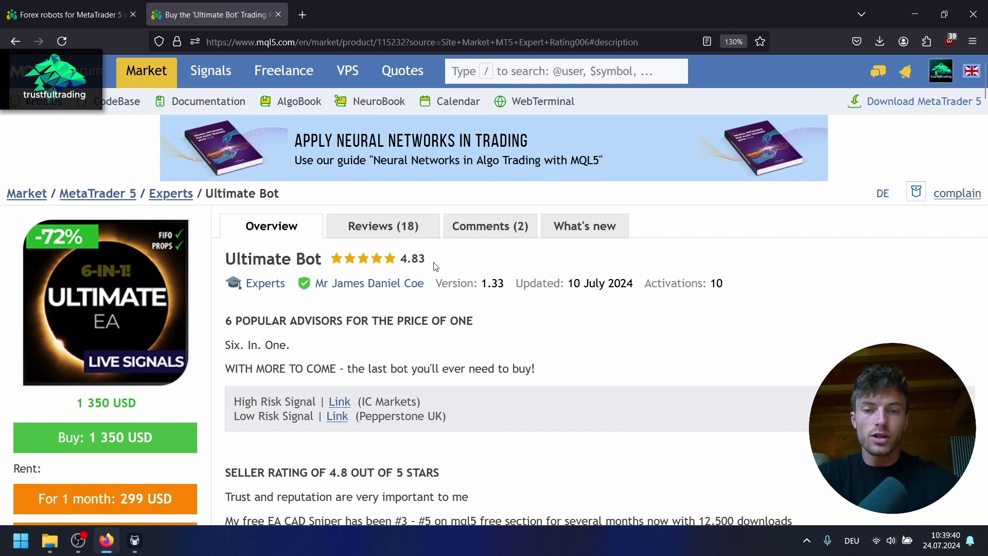
pyautogui.scroll(-2, 396, 159)
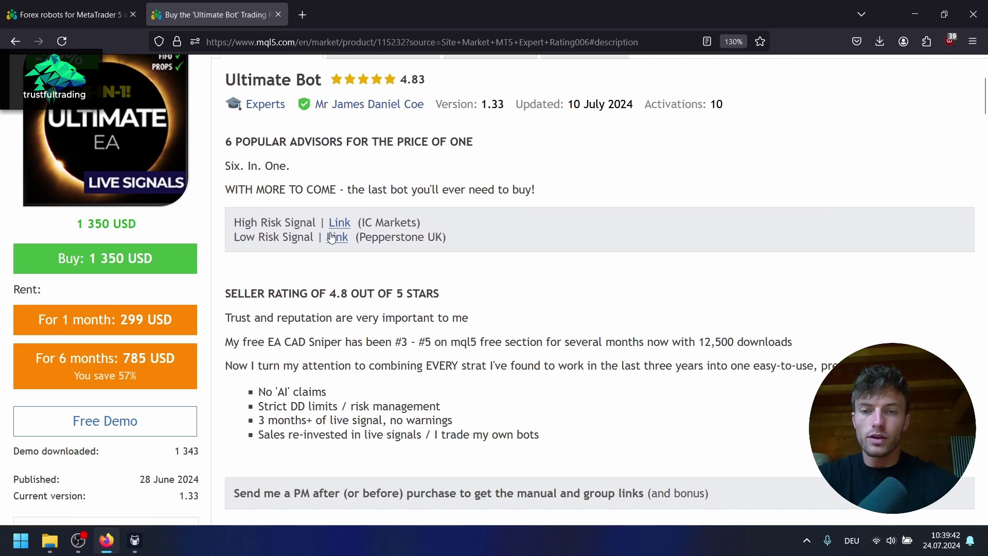
# Open the high-risk live signal, view its drawdown chart, then close that tab
pyautogui.click(344, 225)
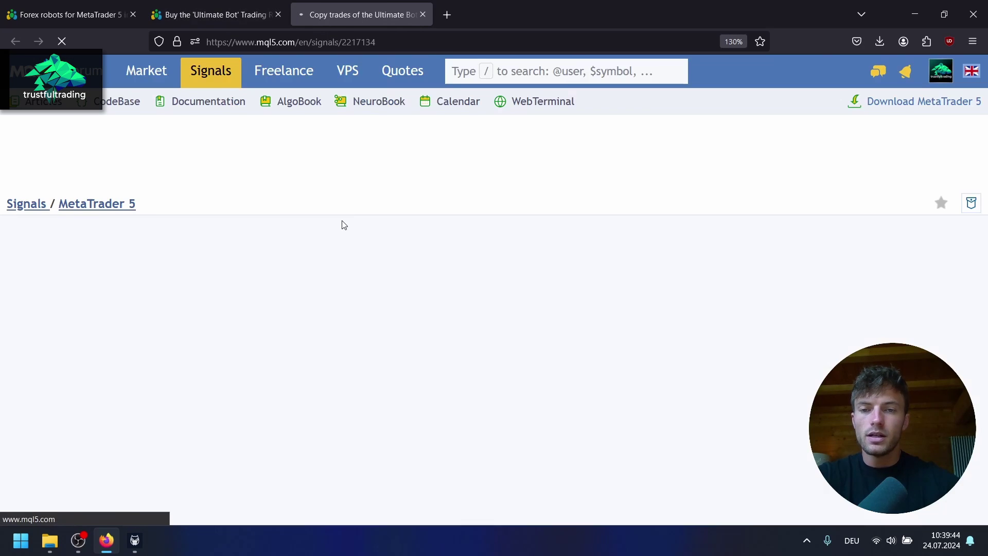
pyautogui.scroll(-10, 541, 246)
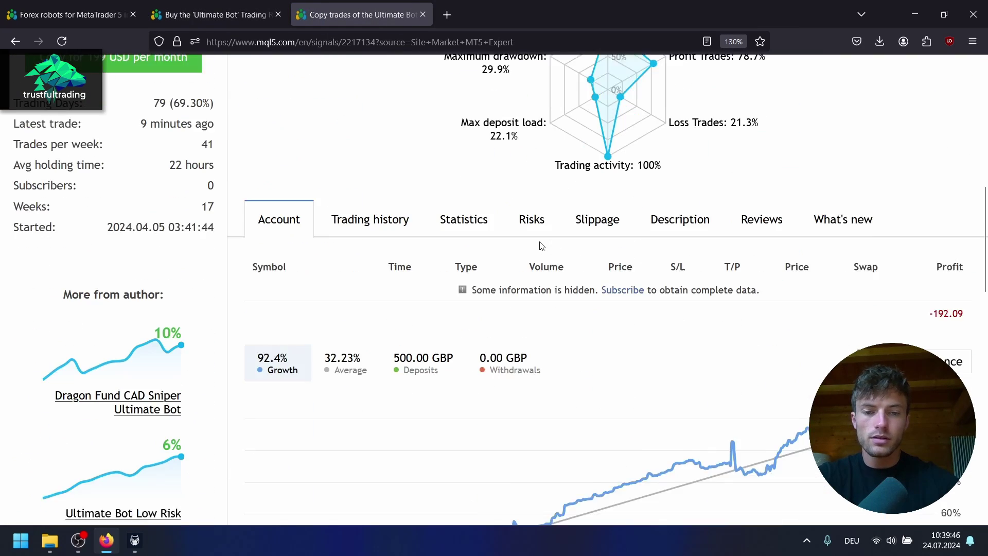
pyautogui.scroll(-10, 542, 246)
pyautogui.click(958, 203)
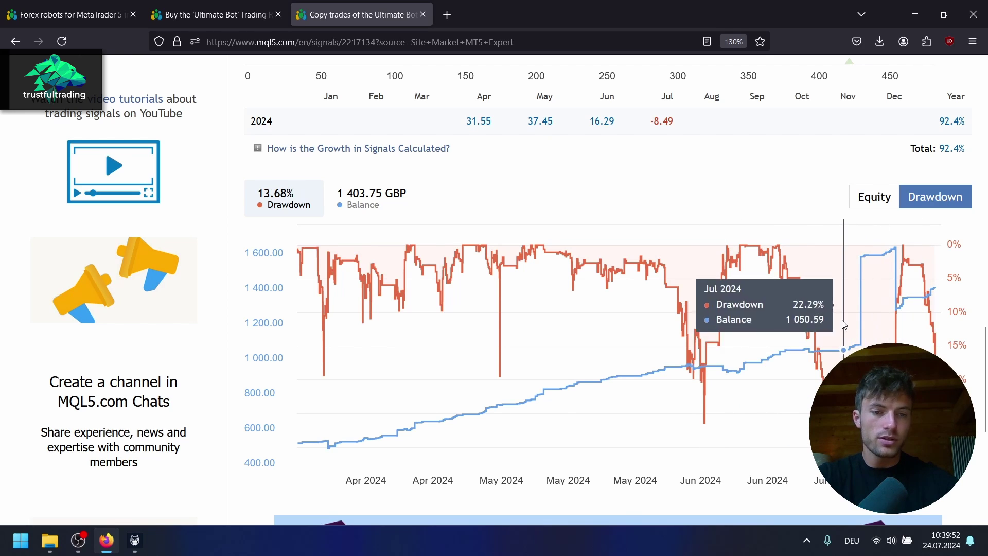
pyautogui.scroll(15, 669, 324)
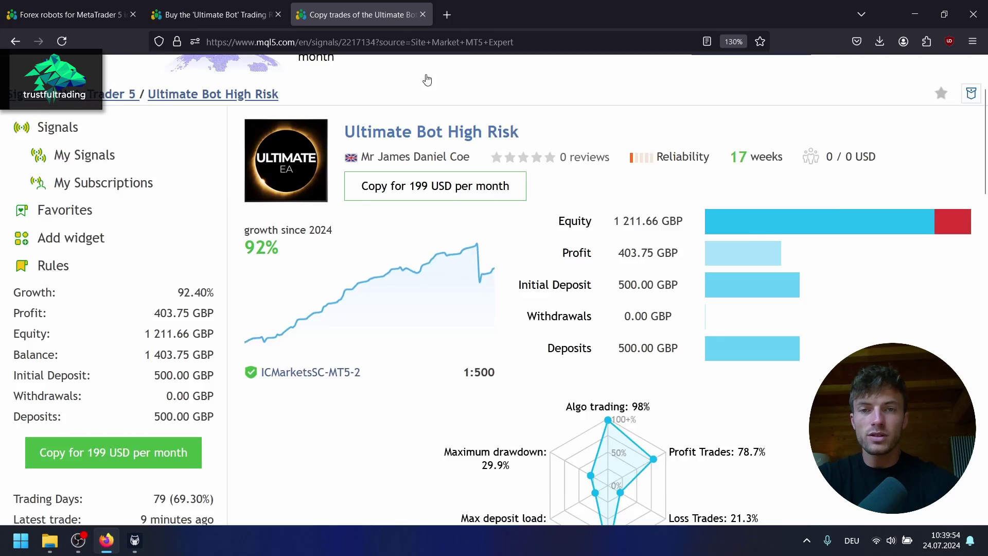
pyautogui.click(423, 15)
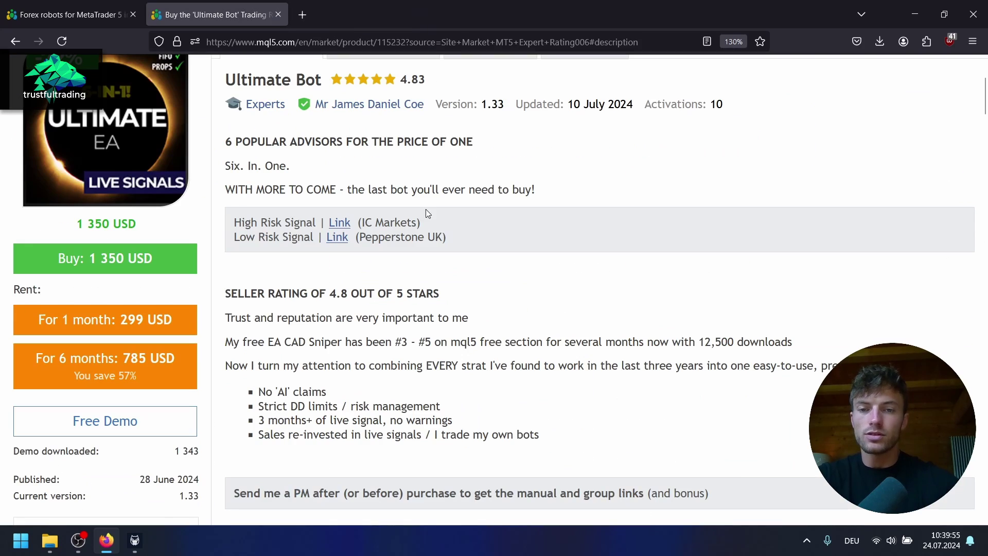
# Open the Low Risk signal page (5.96% growth) and view its drawdown chart
pyautogui.click(336, 241)
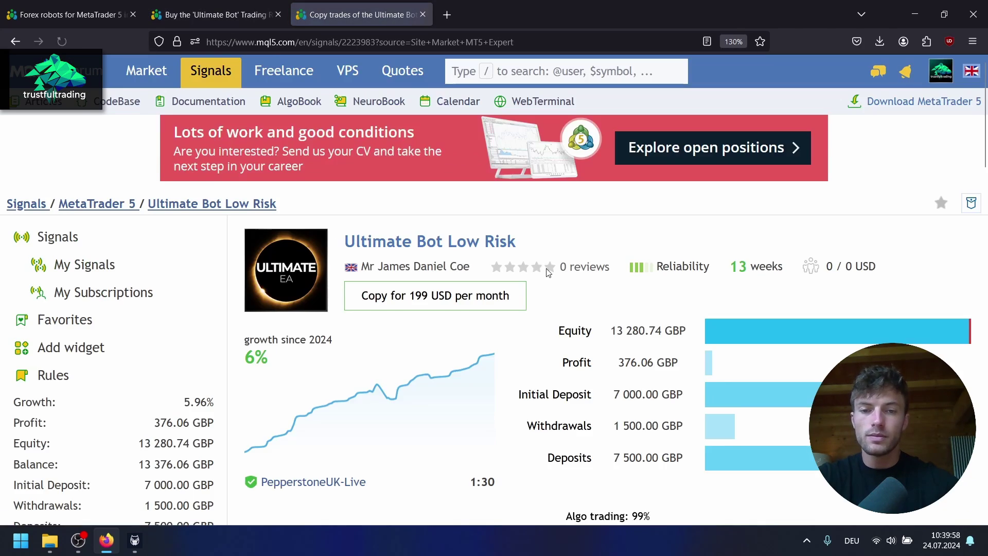
pyautogui.scroll(-10, 648, 275)
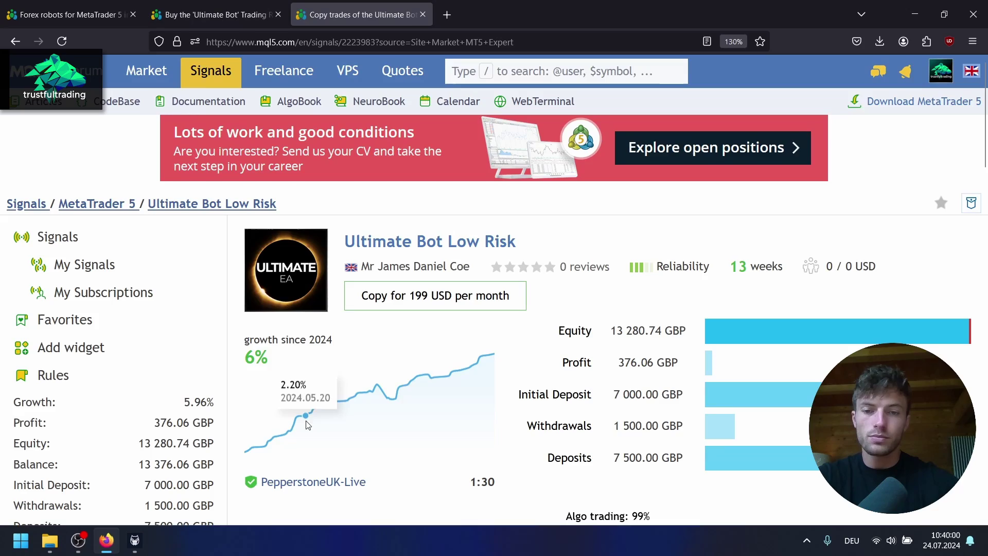
pyautogui.scroll(-12, 640, 338)
pyautogui.scroll(-7, 639, 339)
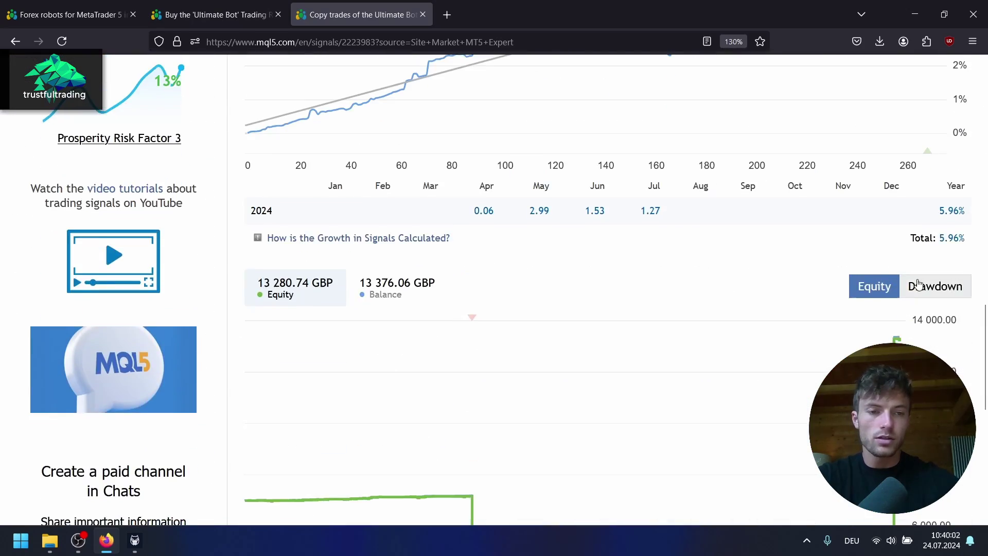
pyautogui.click(933, 287)
pyautogui.scroll(-4, 571, 251)
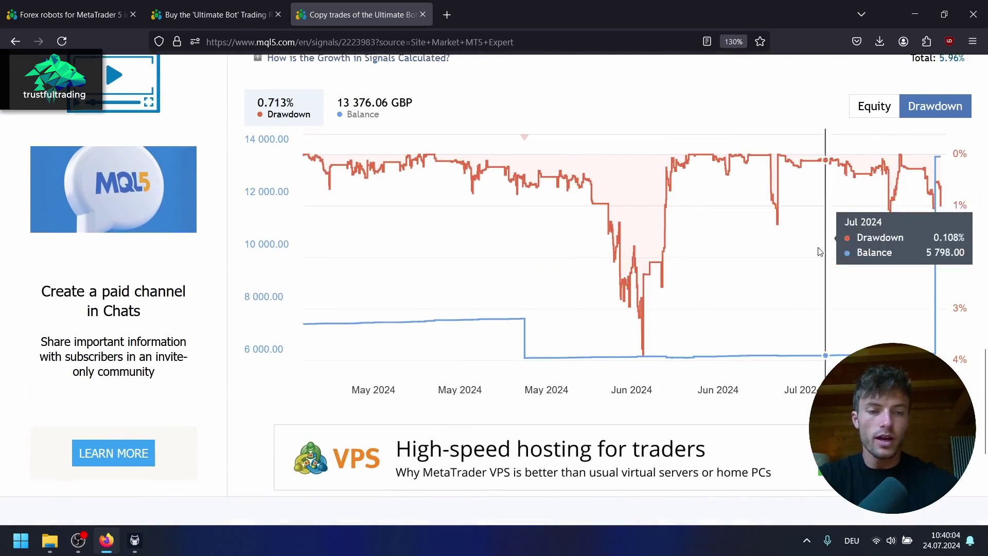
pyautogui.scroll(-5, 674, 256)
pyautogui.scroll(15, 648, 250)
pyautogui.scroll(10, 649, 250)
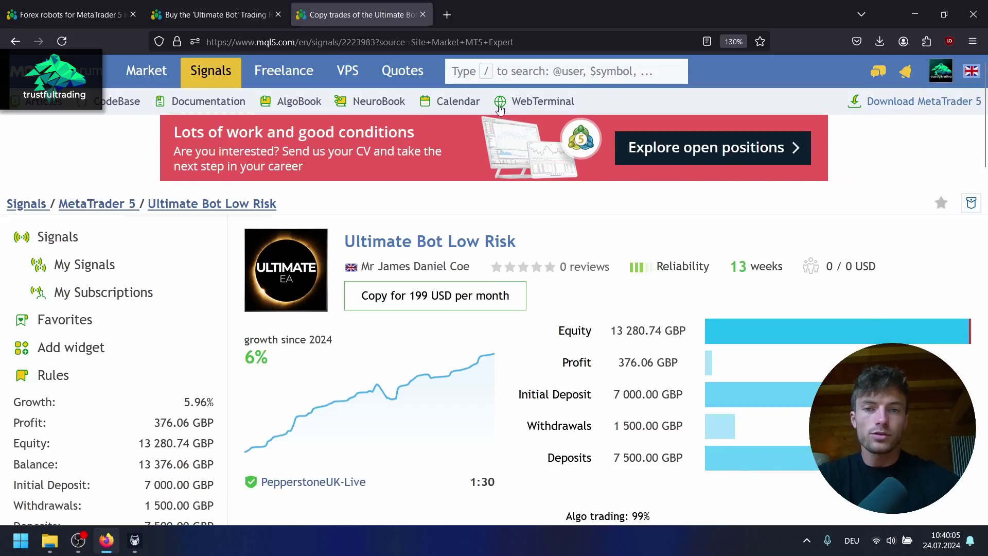
# Close the low-risk signal tab and scroll the product description to BACKTESTING and back
pyautogui.click(422, 14)
pyautogui.scroll(-8, 265, 309)
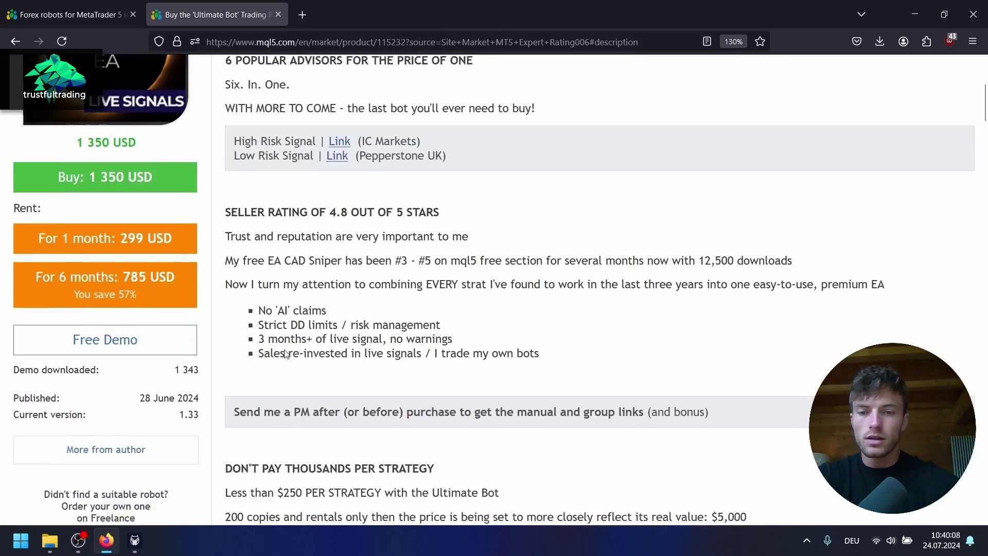
pyautogui.scroll(-12, 339, 214)
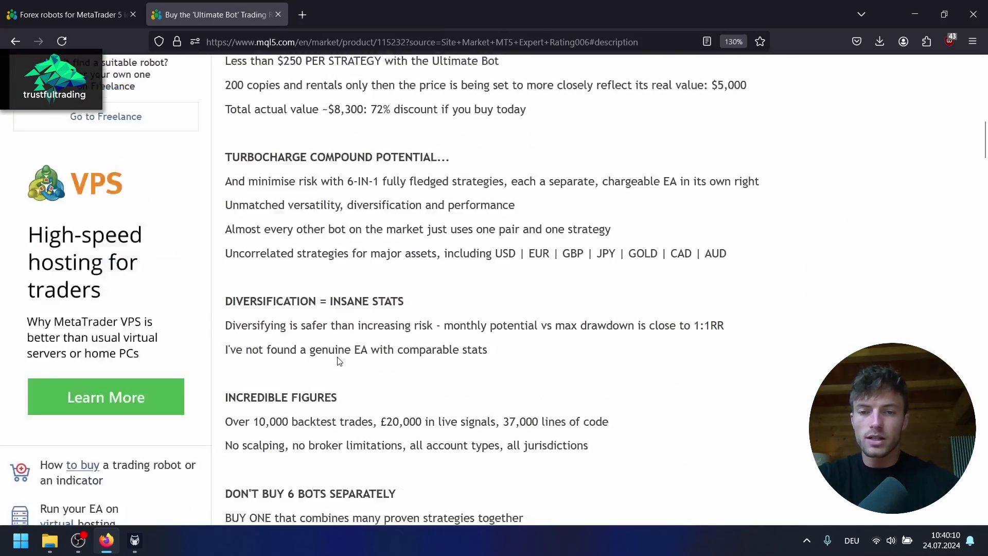
pyautogui.scroll(-10, 364, 214)
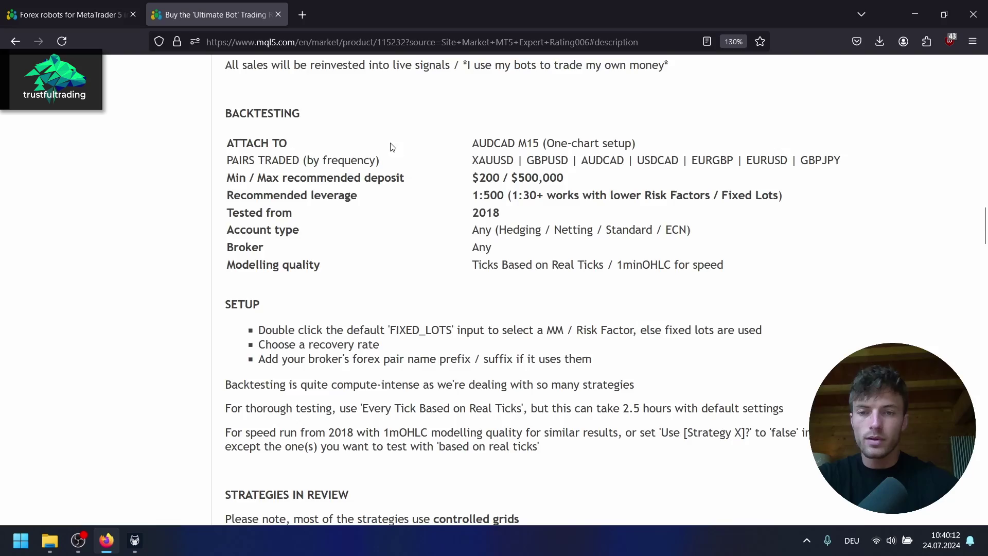
pyautogui.scroll(18, 384, 221)
pyautogui.scroll(15, 384, 222)
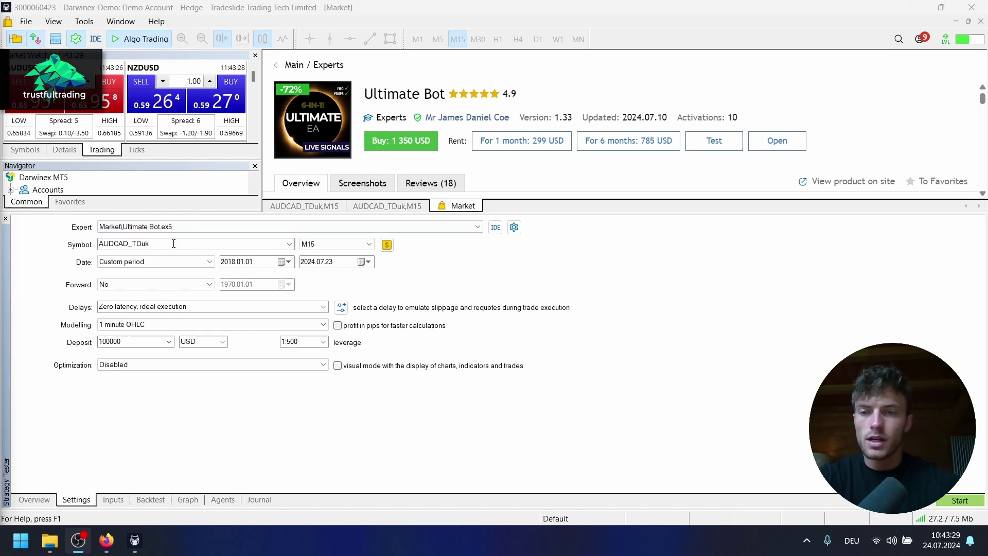
# Review the tester settings: AUDCAD_TDuk symbol, 100000 USD deposit and 1:500 leverage
pyautogui.click(112, 245)
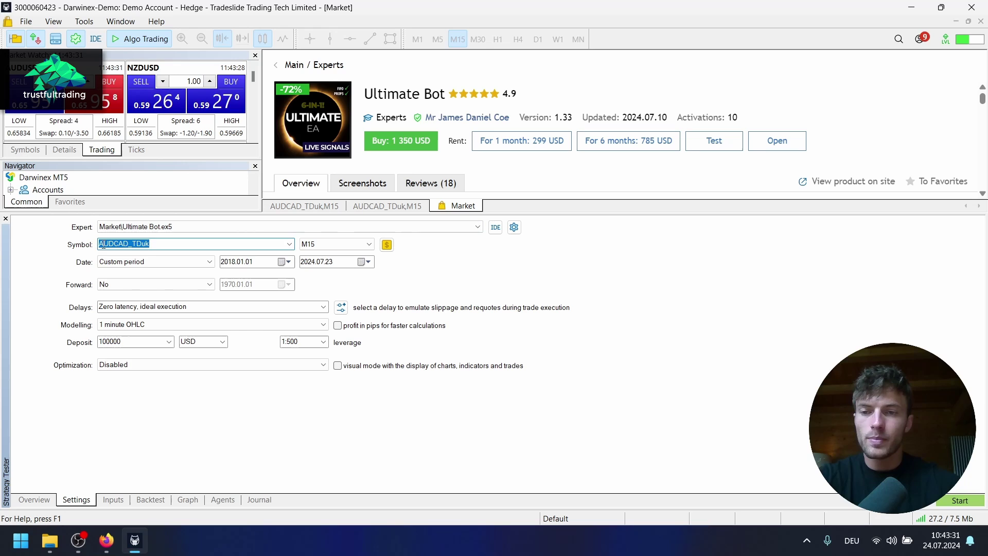
pyautogui.click(149, 245)
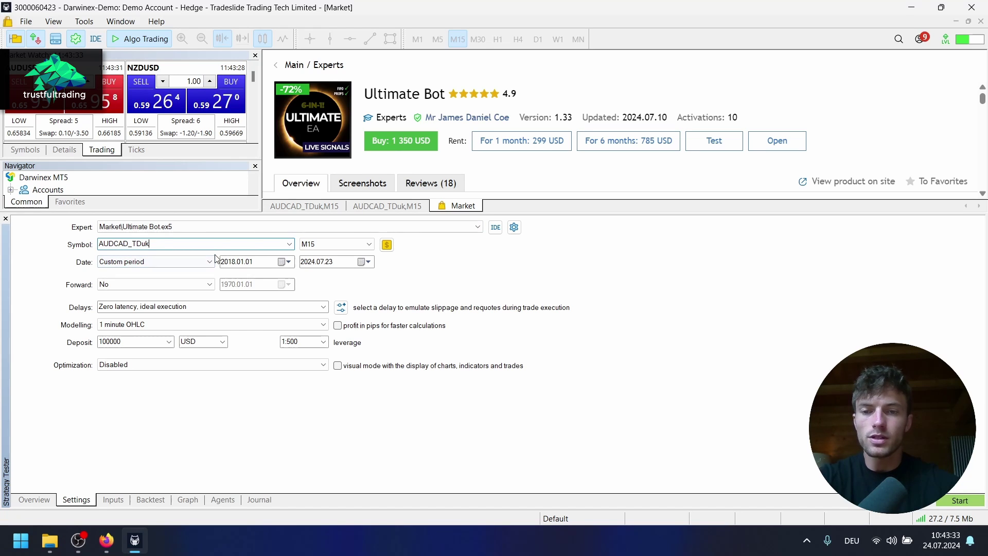
pyautogui.scroll(-1, 435, 133)
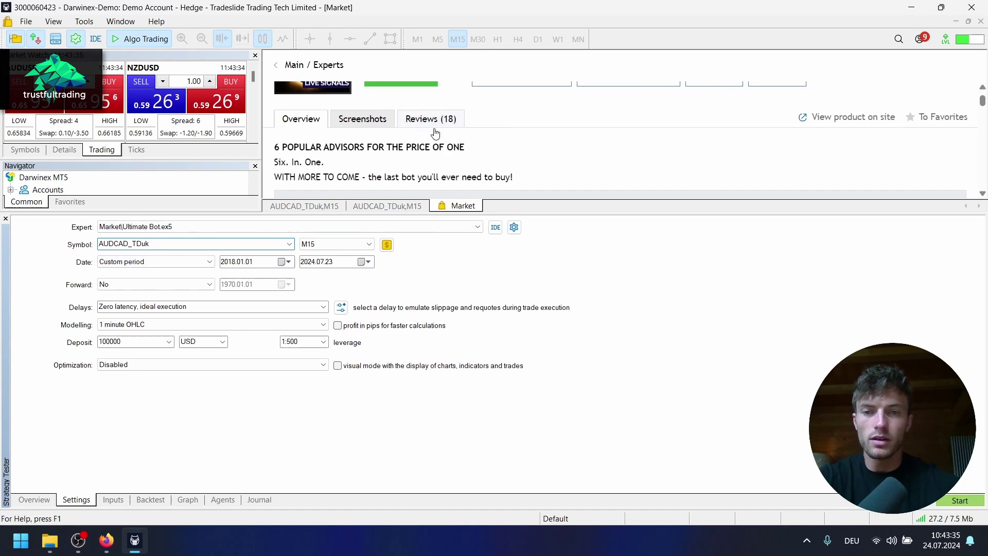
pyautogui.scroll(1, 315, 189)
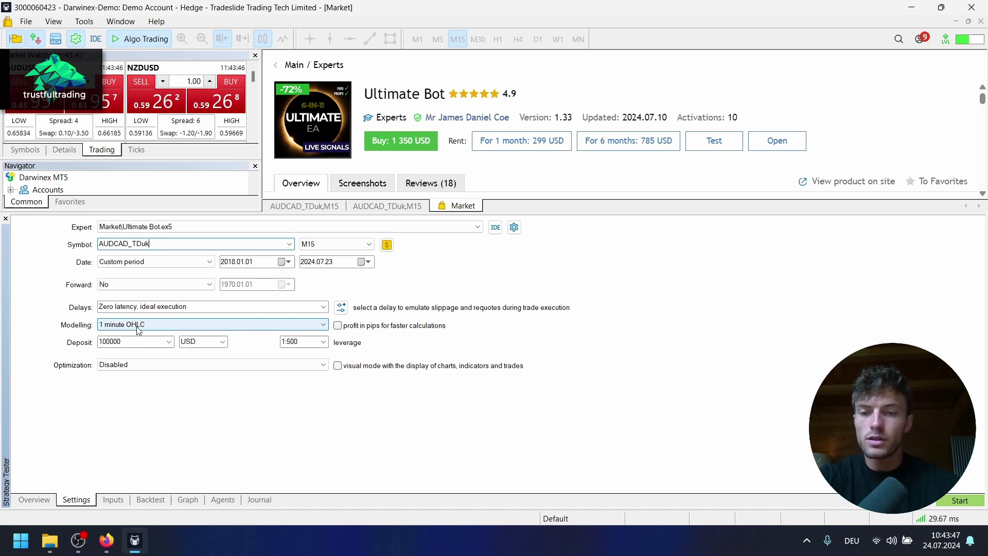
pyautogui.click(126, 340)
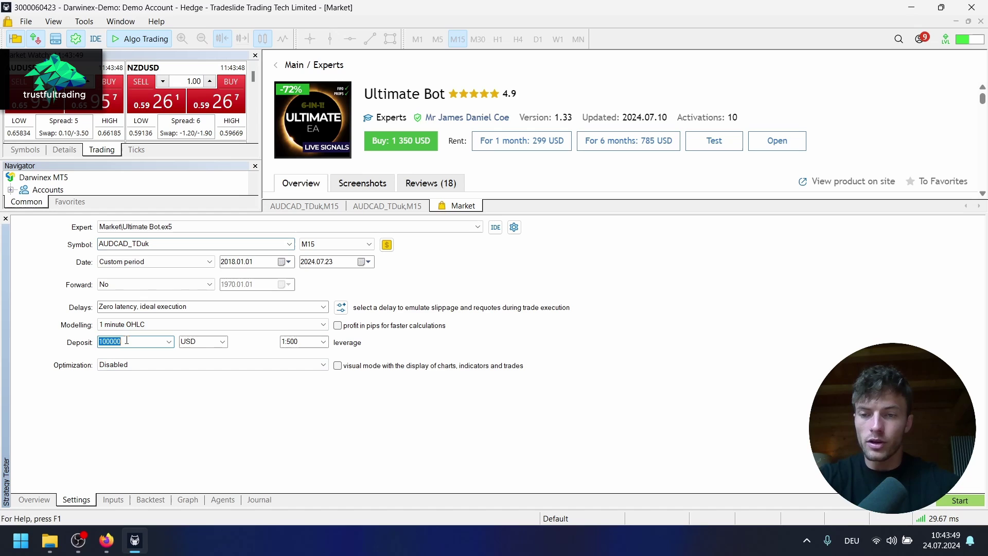
pyautogui.click(302, 342)
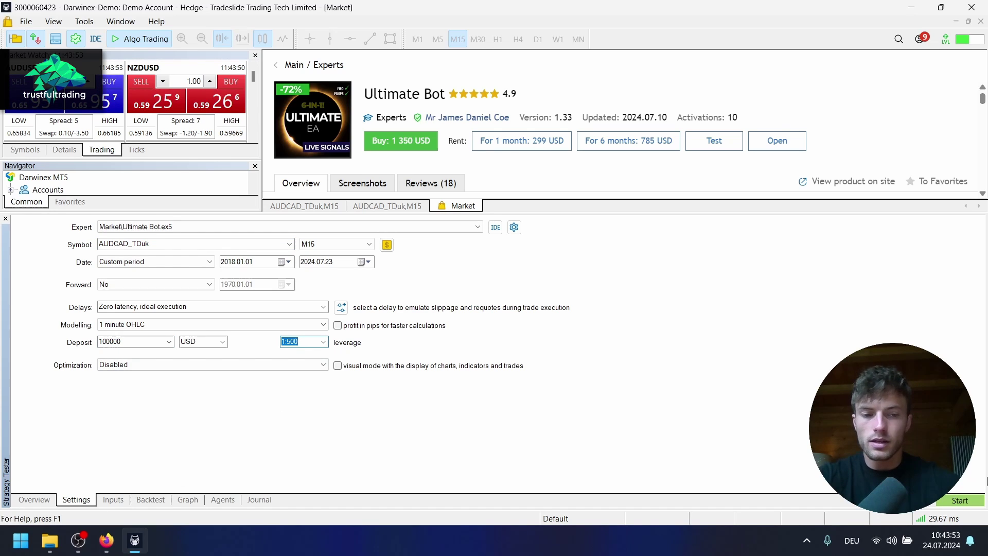
# Run the backtest, checking the bot's input parameters and then its balance graph
pyautogui.click(962, 502)
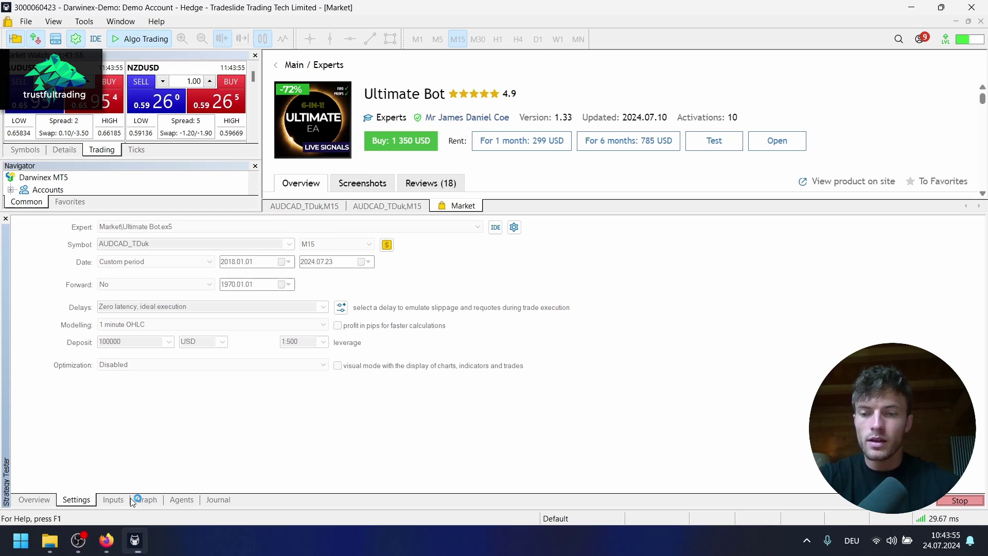
pyautogui.click(115, 499)
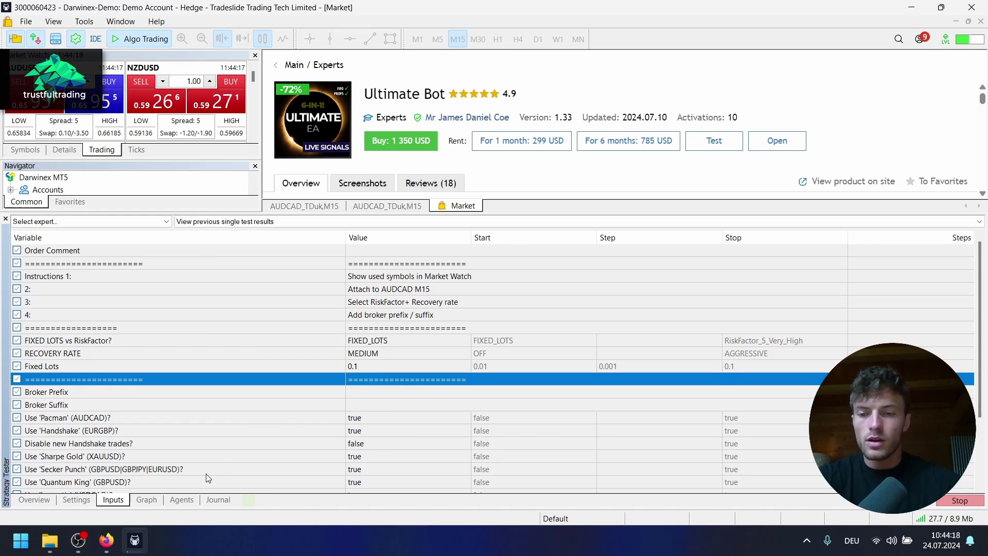
pyautogui.click(148, 502)
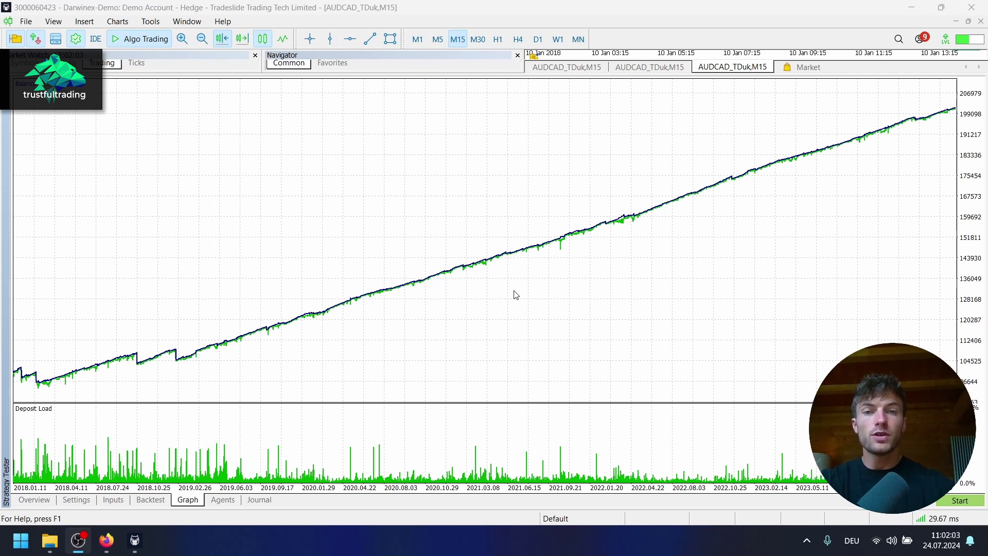
pyautogui.click(152, 501)
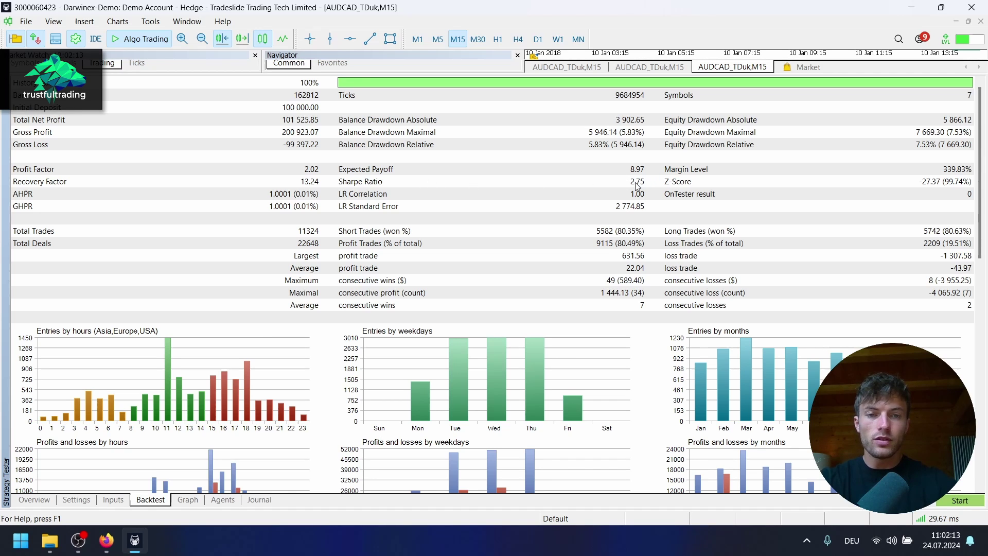
pyautogui.scroll(-3, 631, 198)
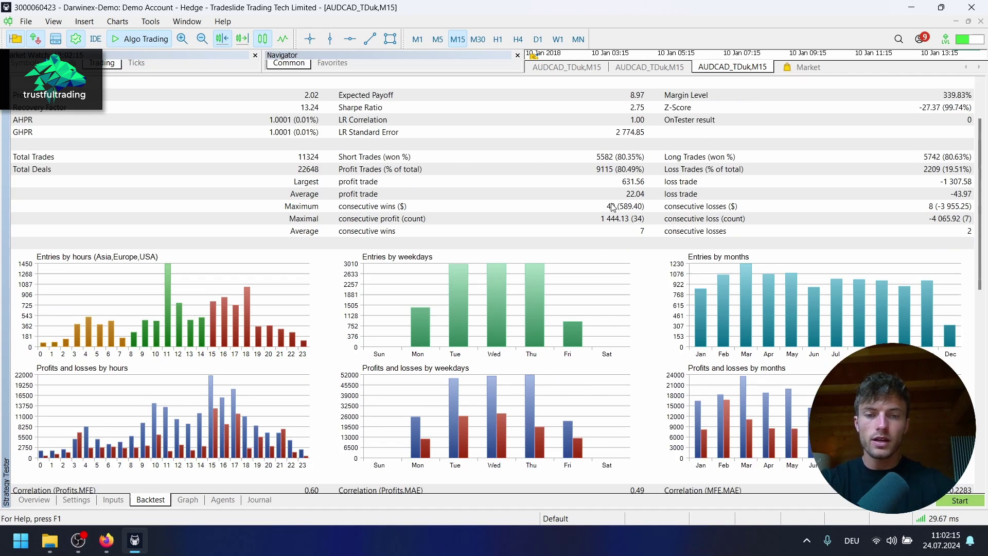
pyautogui.scroll(-1, 531, 349)
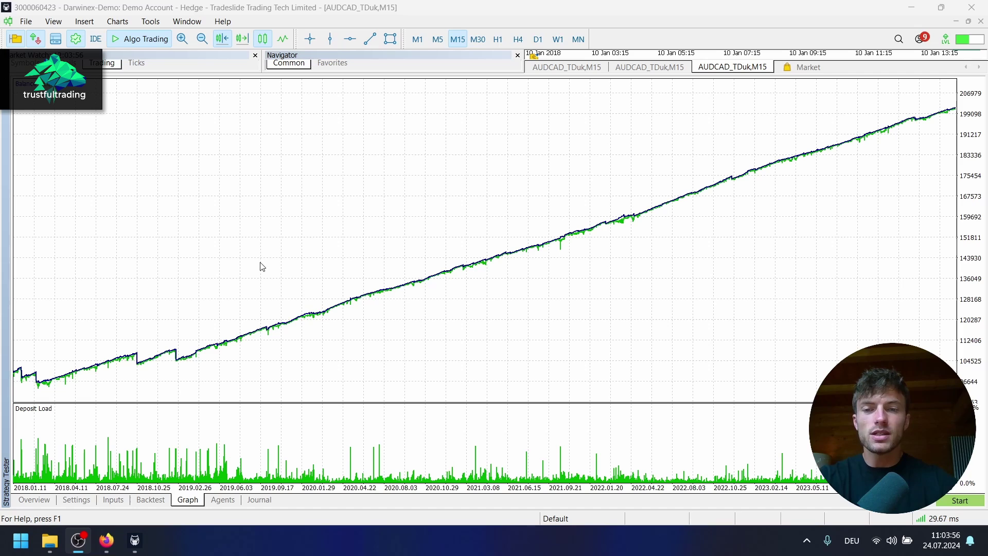
# Change the backtest start date to 2010.01.01 via the calendar and review the bot's inputs
pyautogui.click(91, 501)
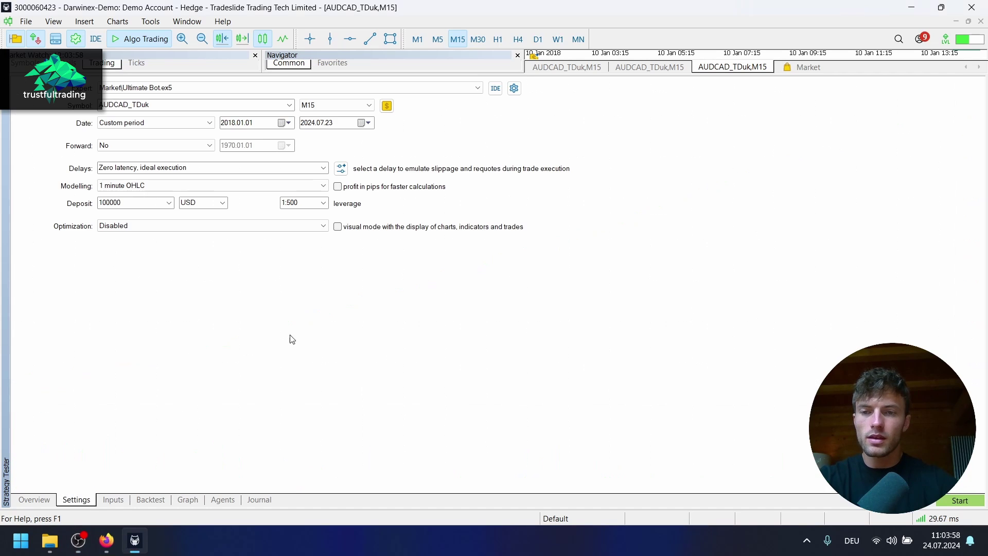
pyautogui.click(289, 123)
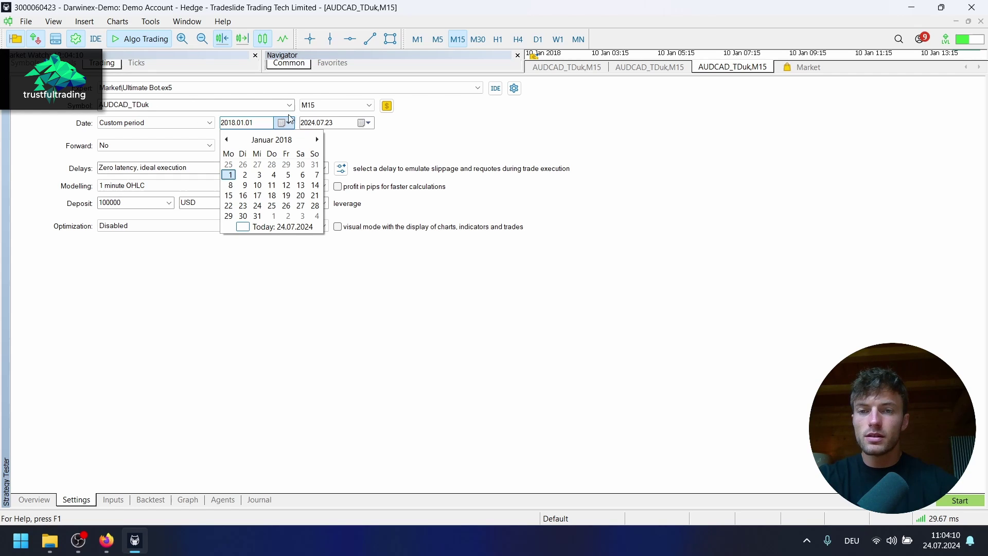
pyautogui.click(228, 140)
pyautogui.click(247, 140)
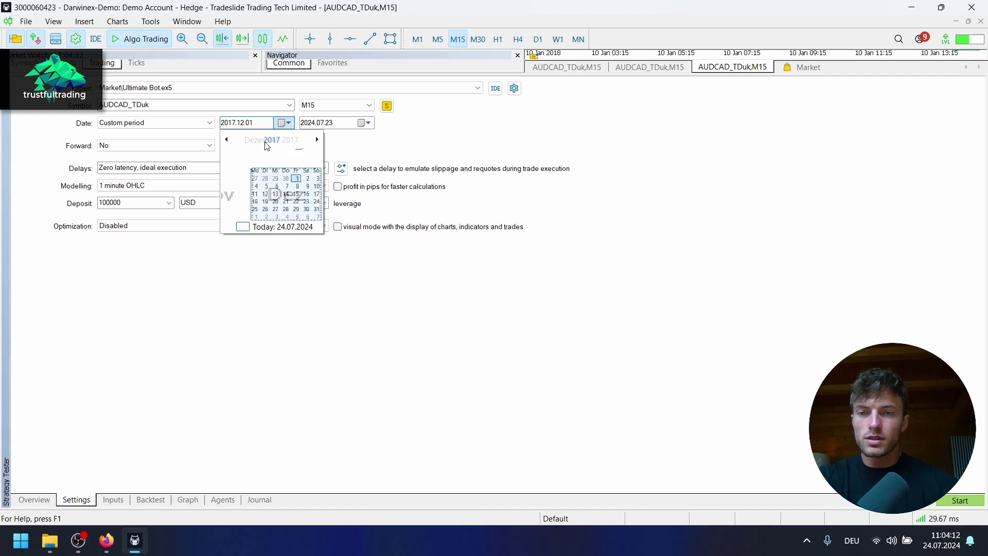
pyautogui.click(227, 140)
pyautogui.click(227, 140)
pyautogui.click(227, 139)
pyautogui.click(226, 140)
pyautogui.click(226, 140)
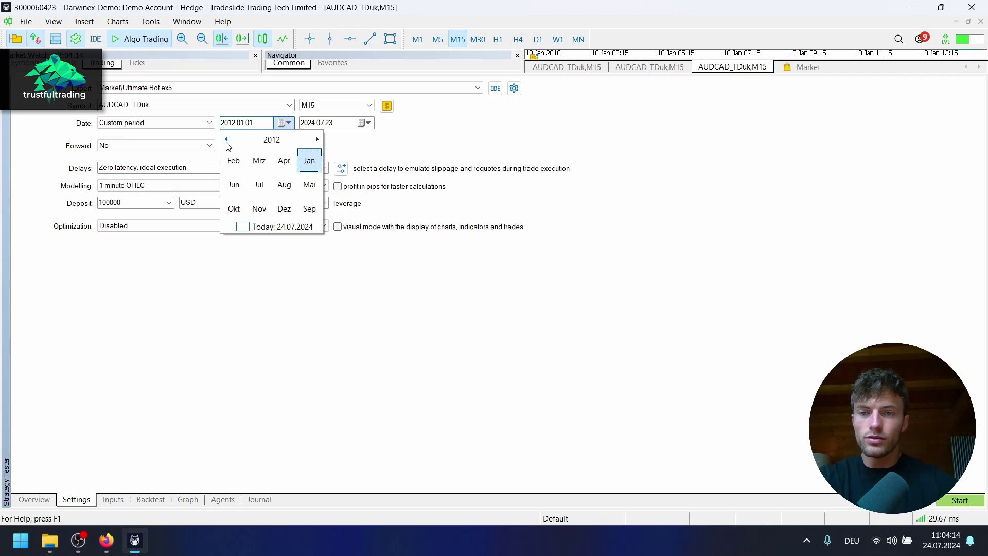
pyautogui.click(226, 140)
pyautogui.click(226, 140)
pyautogui.click(240, 170)
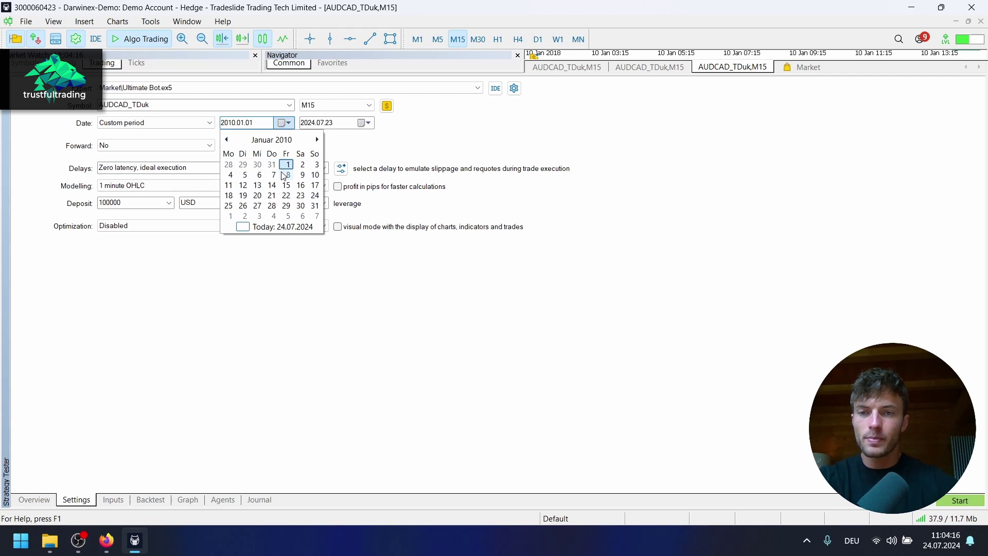
pyautogui.click(286, 167)
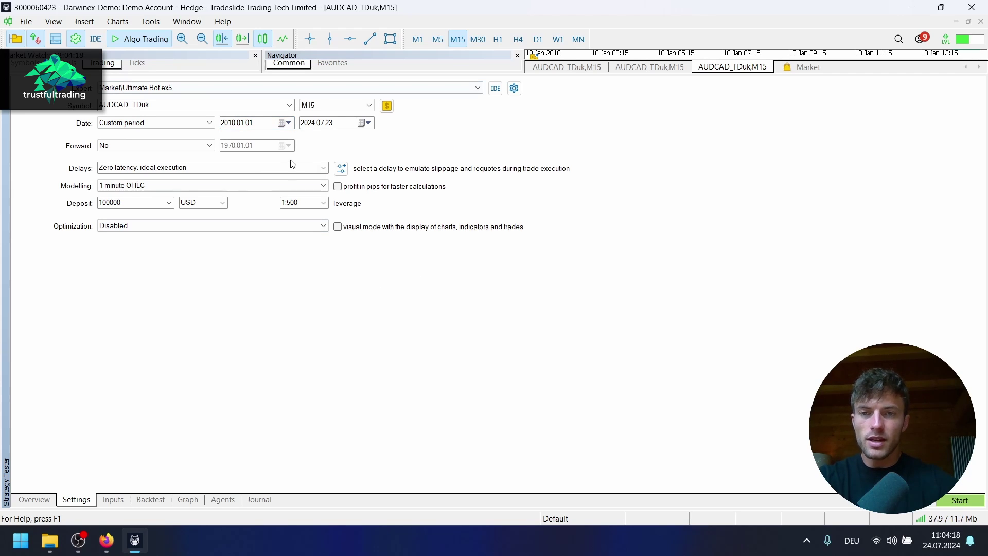
pyautogui.click(113, 498)
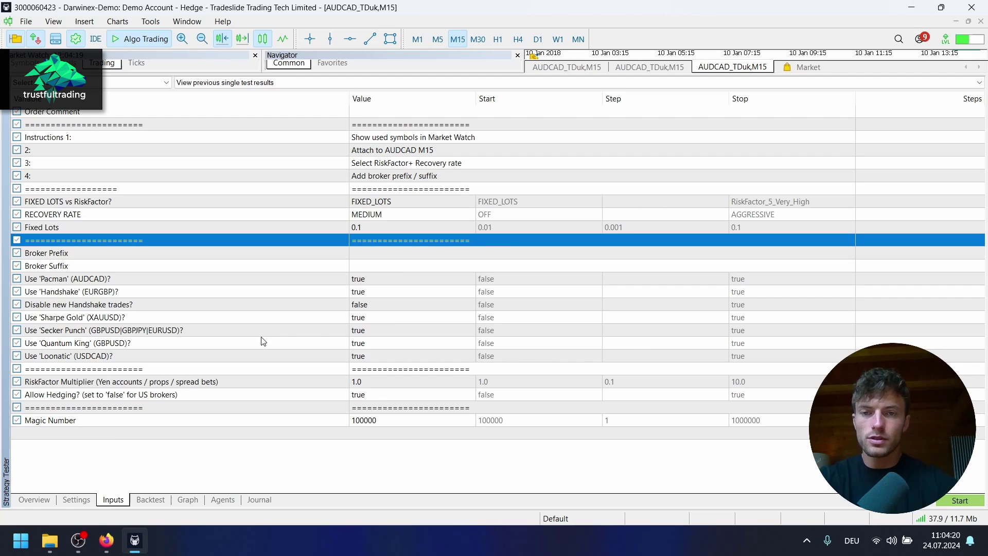
# Start the 2010 rerun, watch its balance graph, and make the tester panel shorter
pyautogui.click(961, 500)
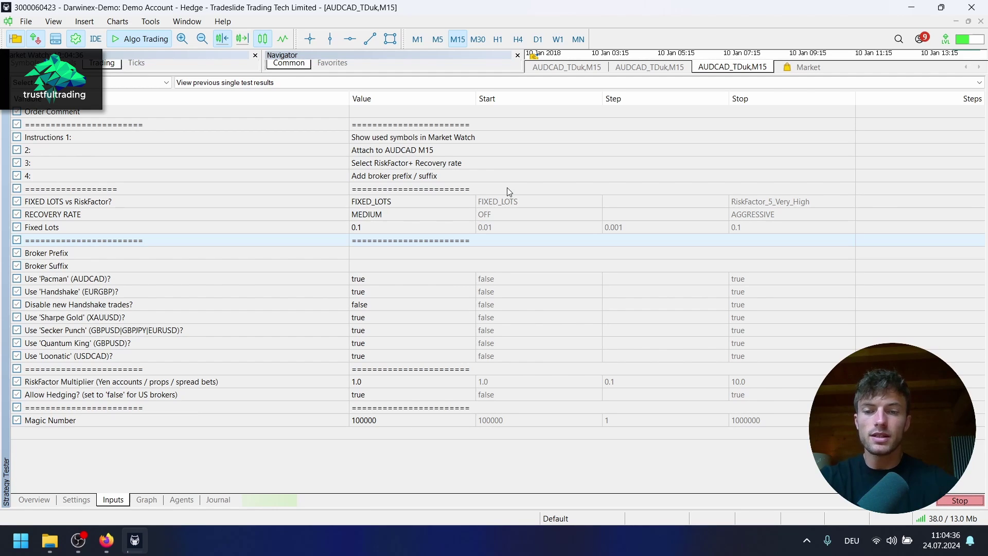
pyautogui.click(148, 500)
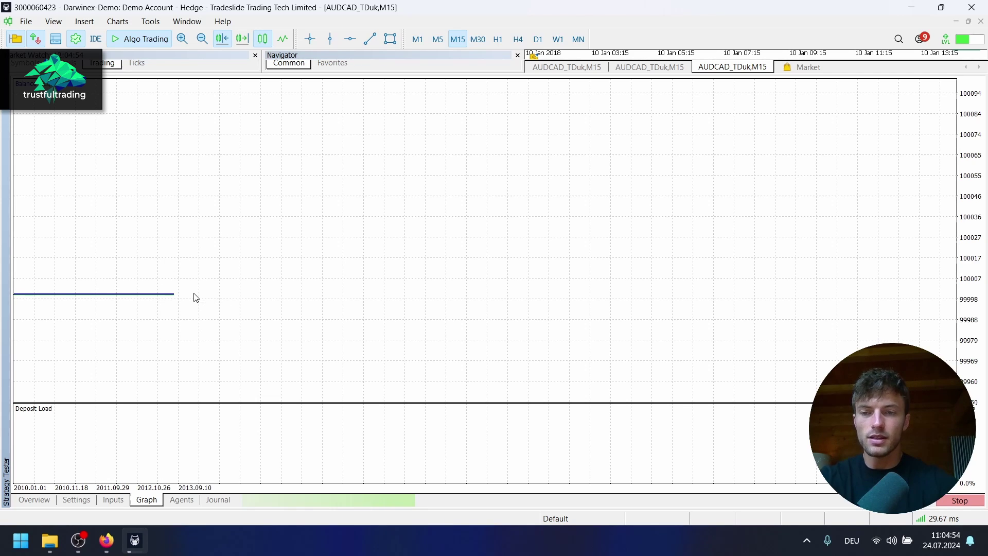
pyautogui.moveTo(184, 296)
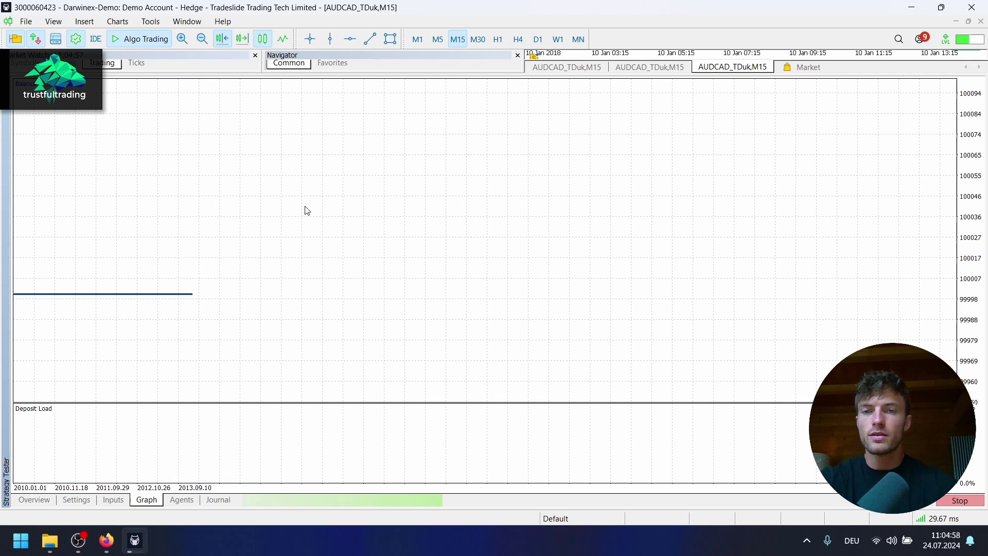
pyautogui.moveTo(474, 75); pyautogui.dragTo(464, 231)
# Scroll the Ultimate Bot product page to its specifications: attach to AUDCAD M15, tested from 2018
pyautogui.click(787, 225)
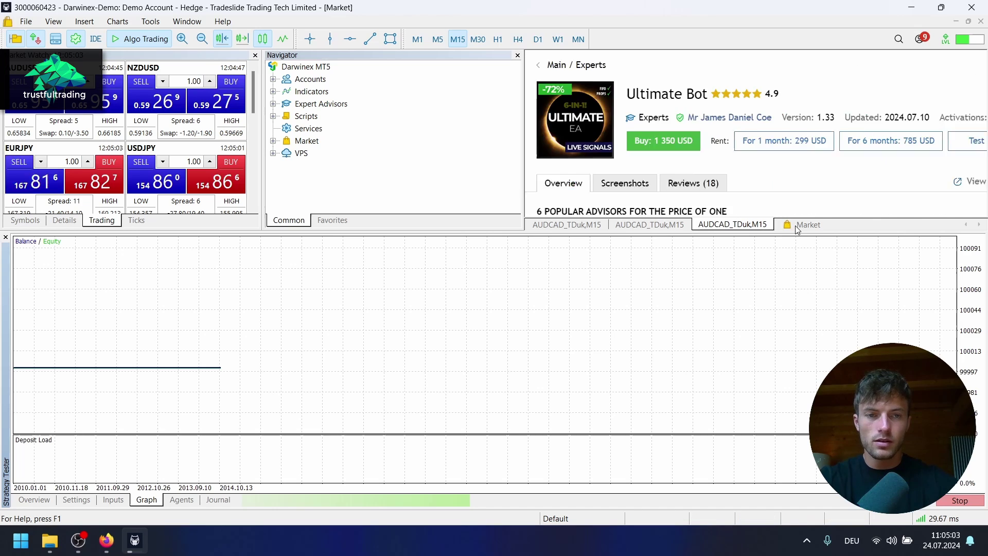
pyautogui.scroll(-2, 657, 135)
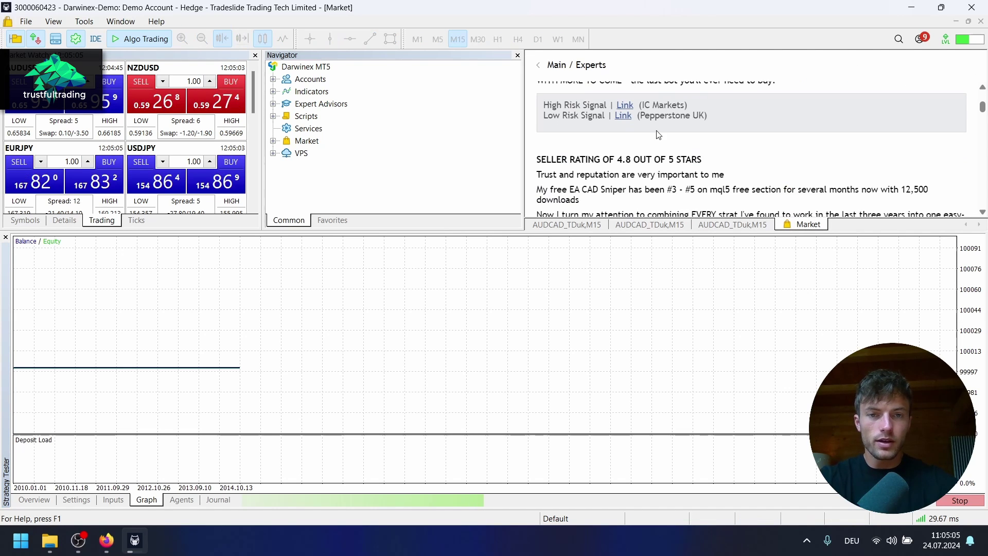
pyautogui.scroll(-2, 649, 137)
pyautogui.scroll(-2, 630, 144)
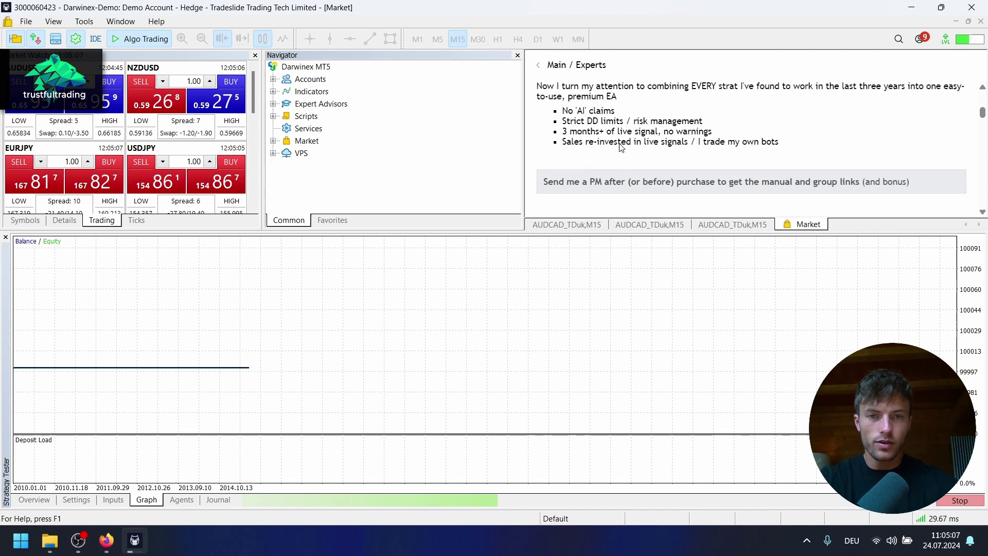
pyautogui.scroll(-2, 713, 147)
pyautogui.scroll(-8, 713, 146)
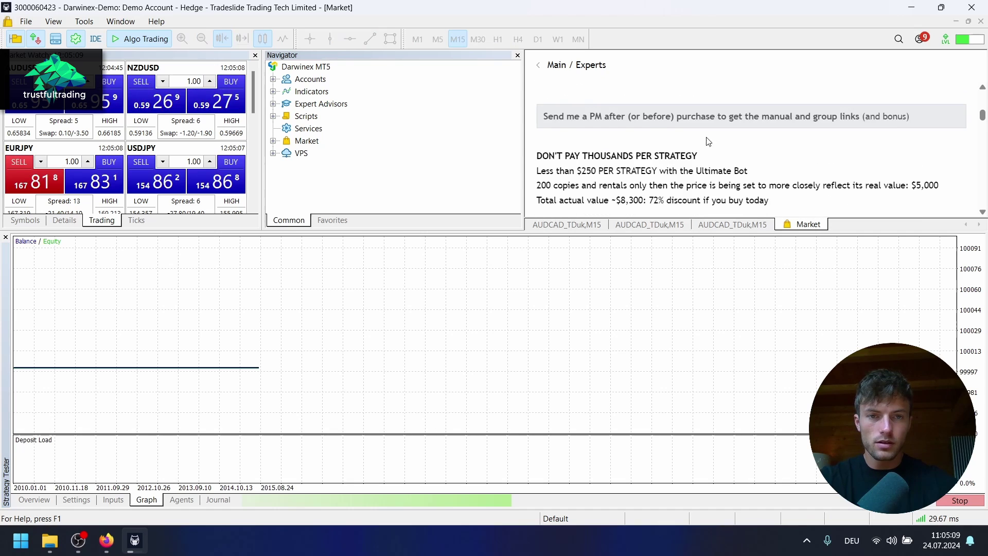
pyautogui.scroll(-8, 708, 141)
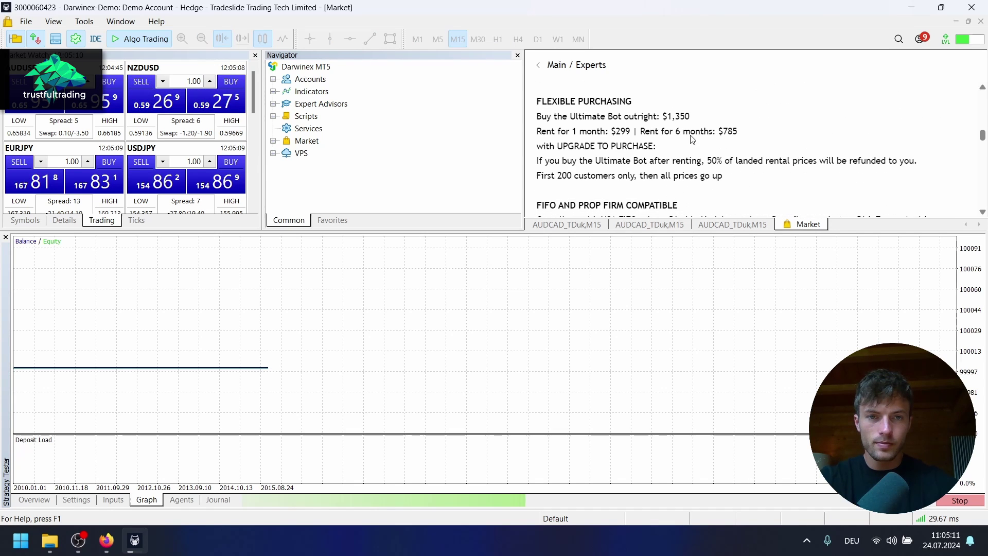
pyautogui.scroll(-3, 690, 140)
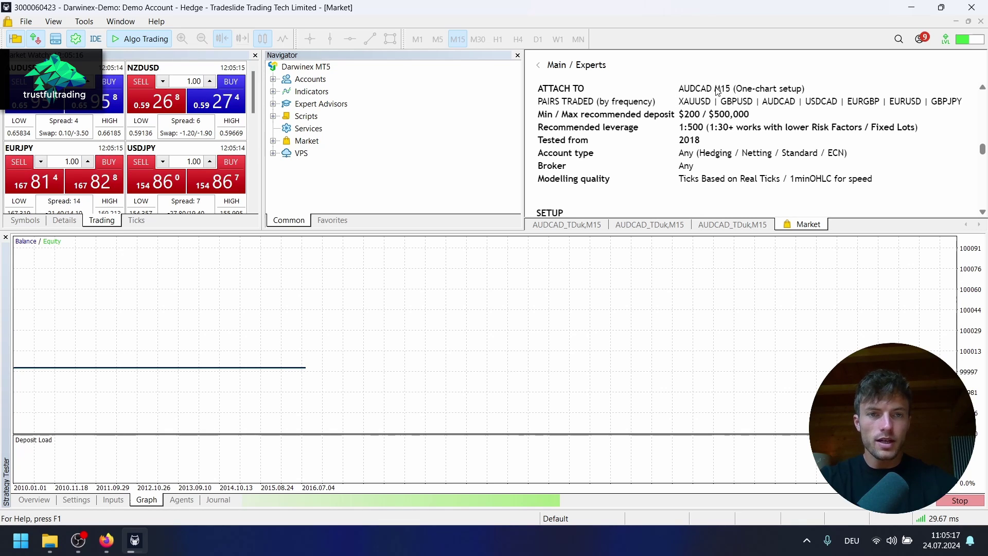
# Review the rerun's Inputs and Settings tabs, then return to its balance graph
pyautogui.click(113, 499)
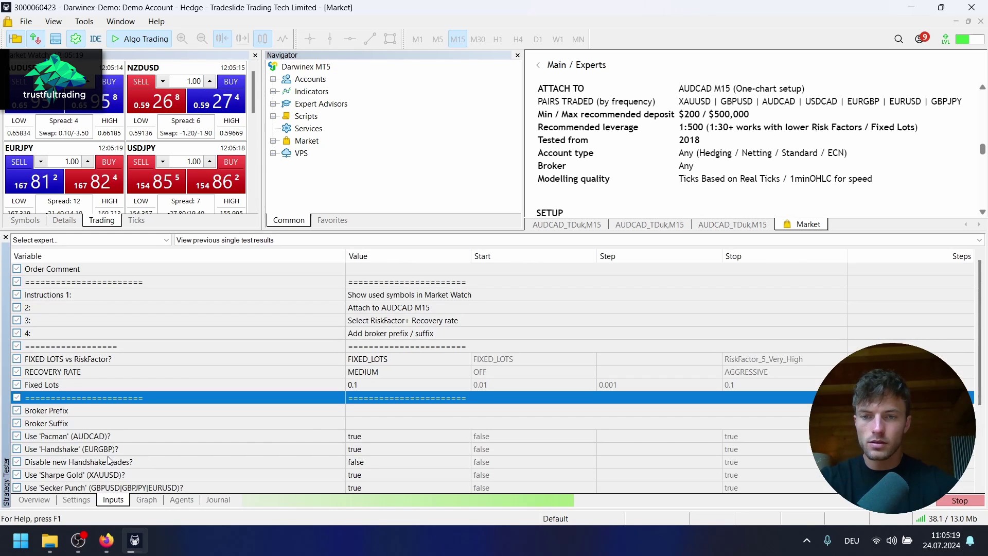
pyautogui.click(75, 500)
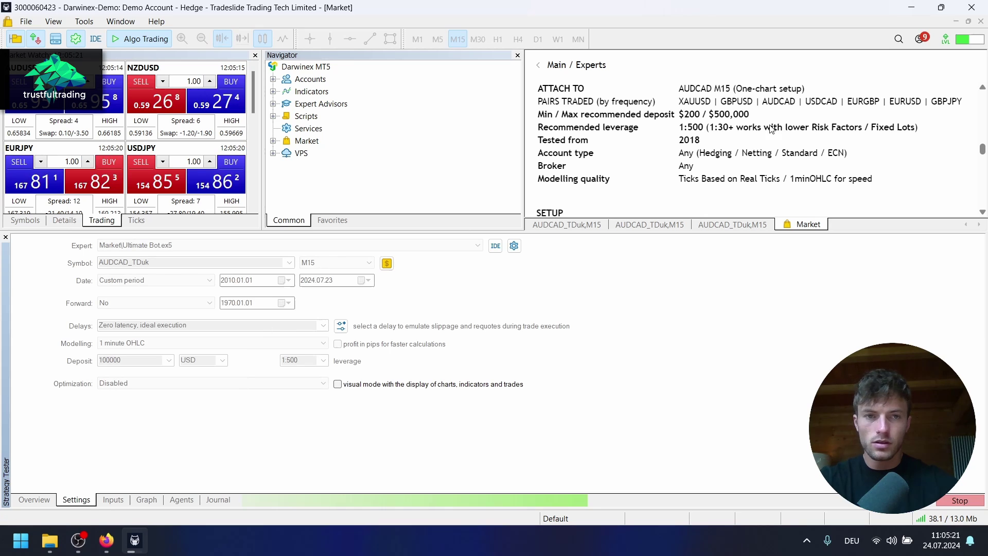
pyautogui.click(146, 499)
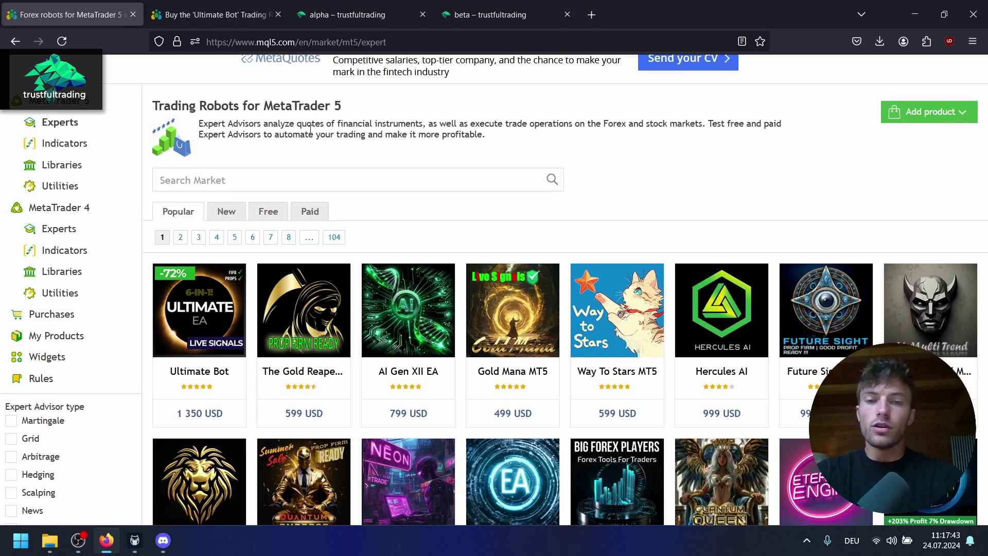
# Show the MT5 robots listing, with Ultimate Bot first at 1 350 USD, then the Discord chat window
pyautogui.click(72, 14)
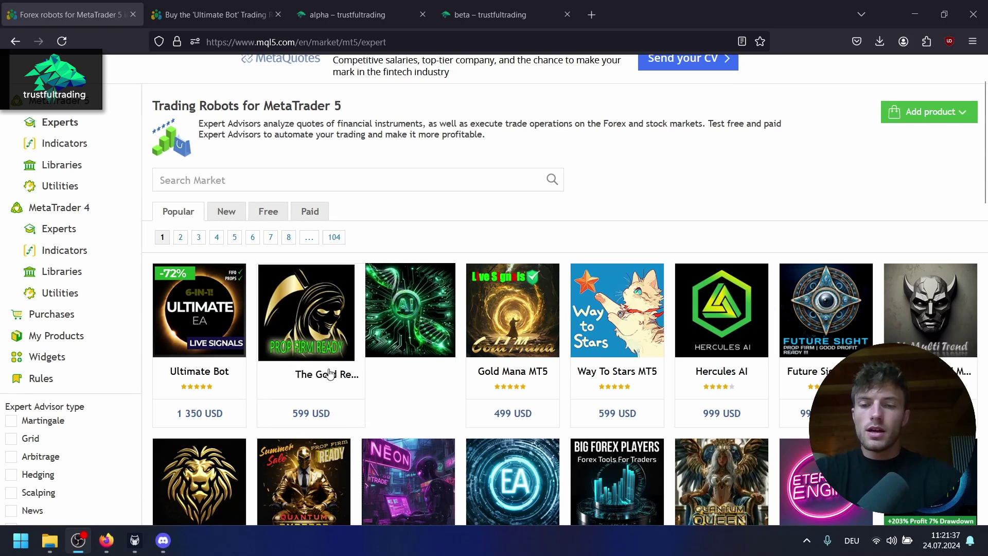
pyautogui.click(163, 540)
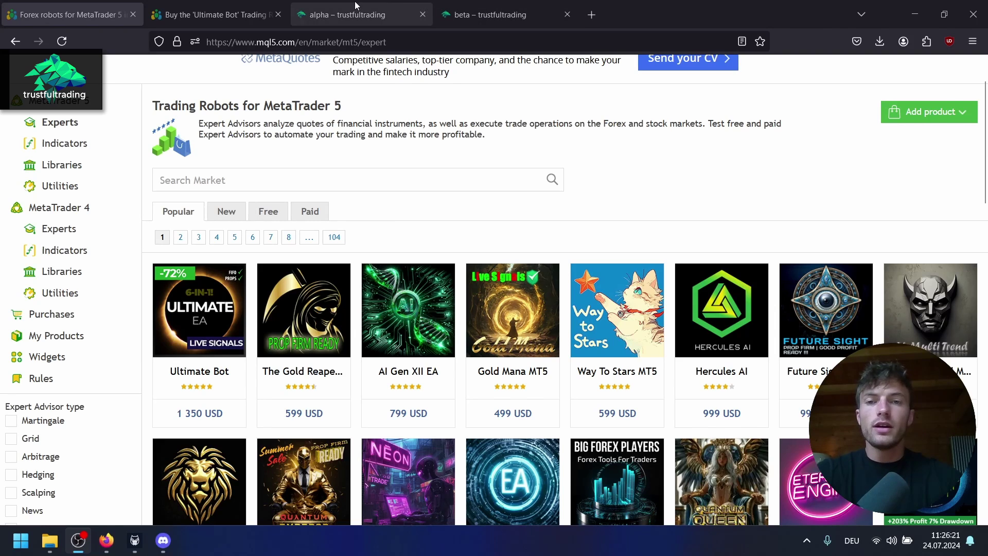
# View the trustfultrading alpha course page, then the beta course's lesson list
pyautogui.click(386, 14)
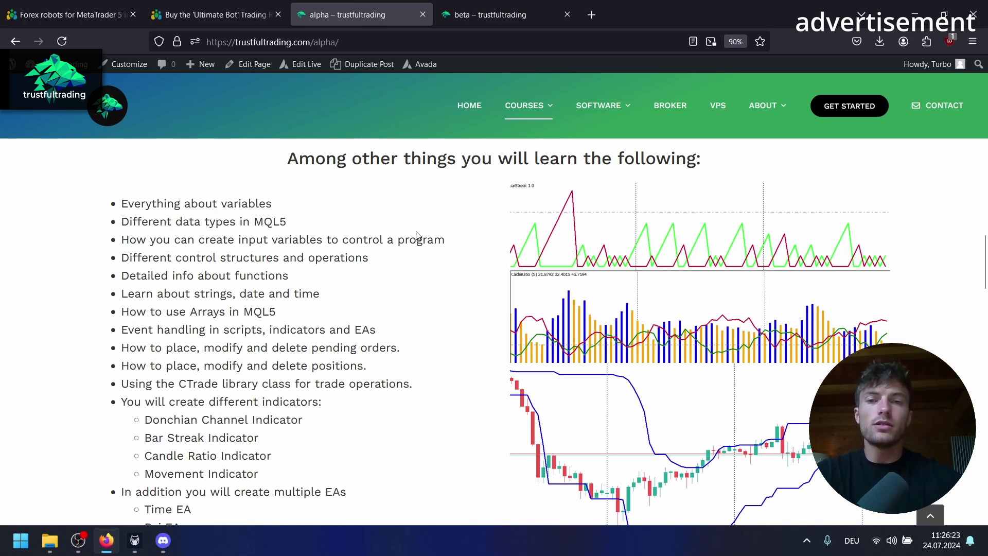
pyautogui.click(494, 13)
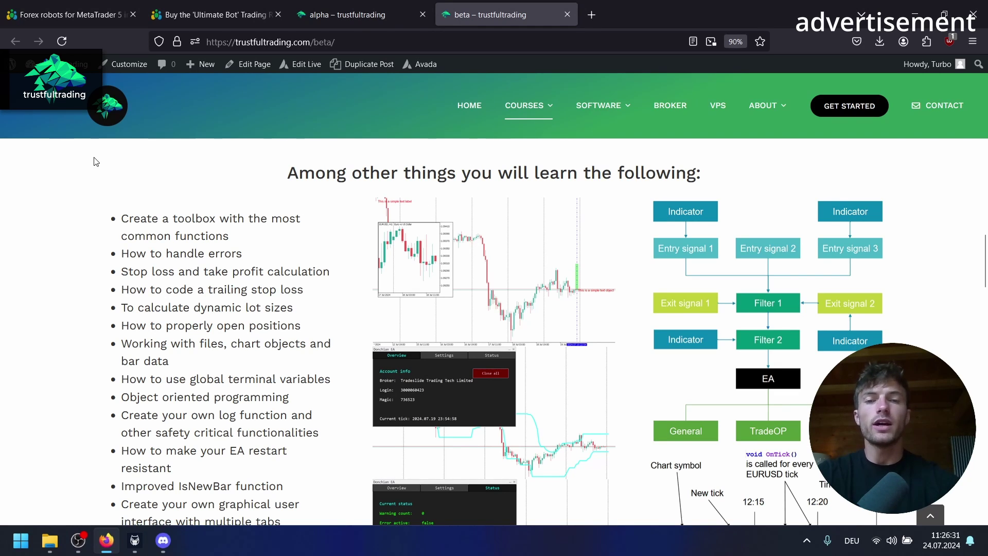
# Return to the MQL5 Market robots listing led by Ultimate Bot at 1 350 USD
pyautogui.click(72, 14)
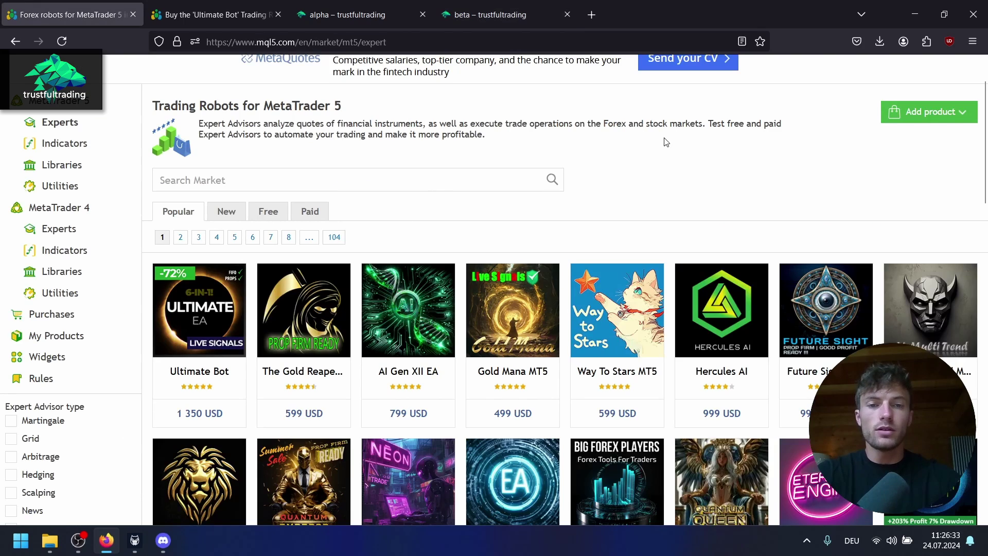